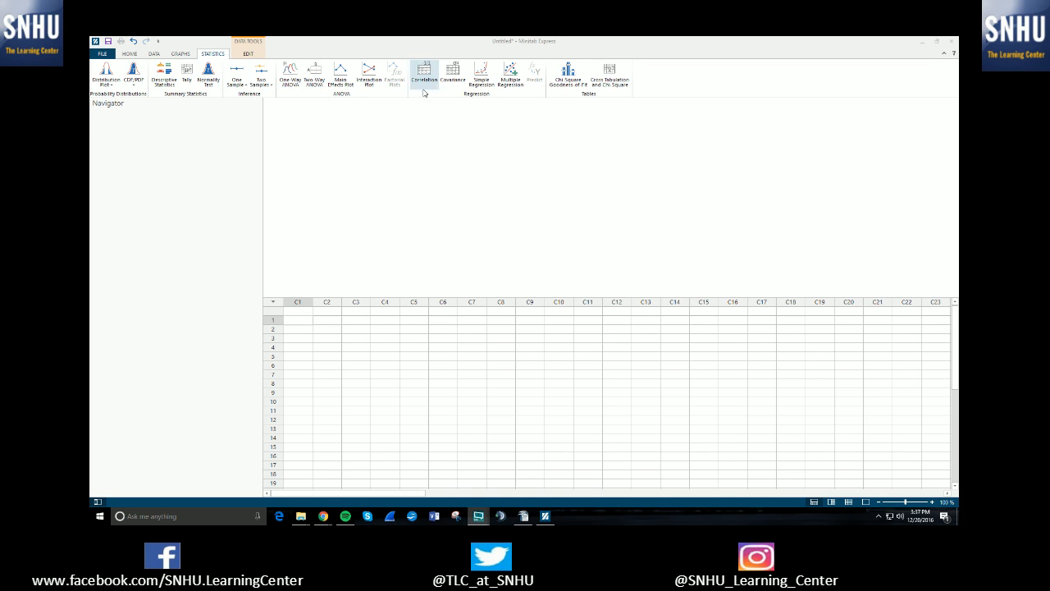
pyautogui.click(244, 86)
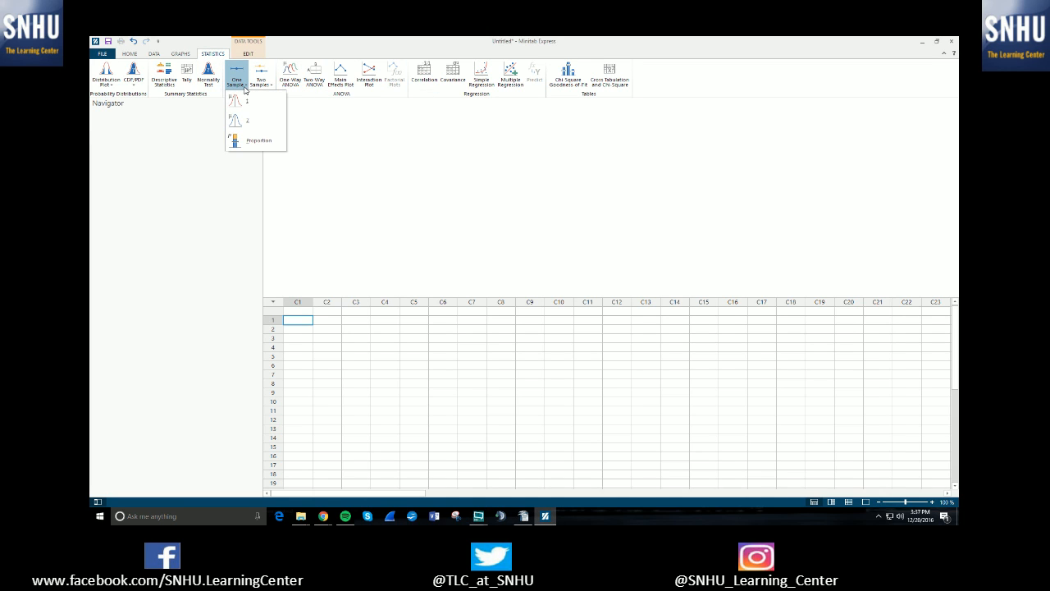
pyautogui.click(259, 141)
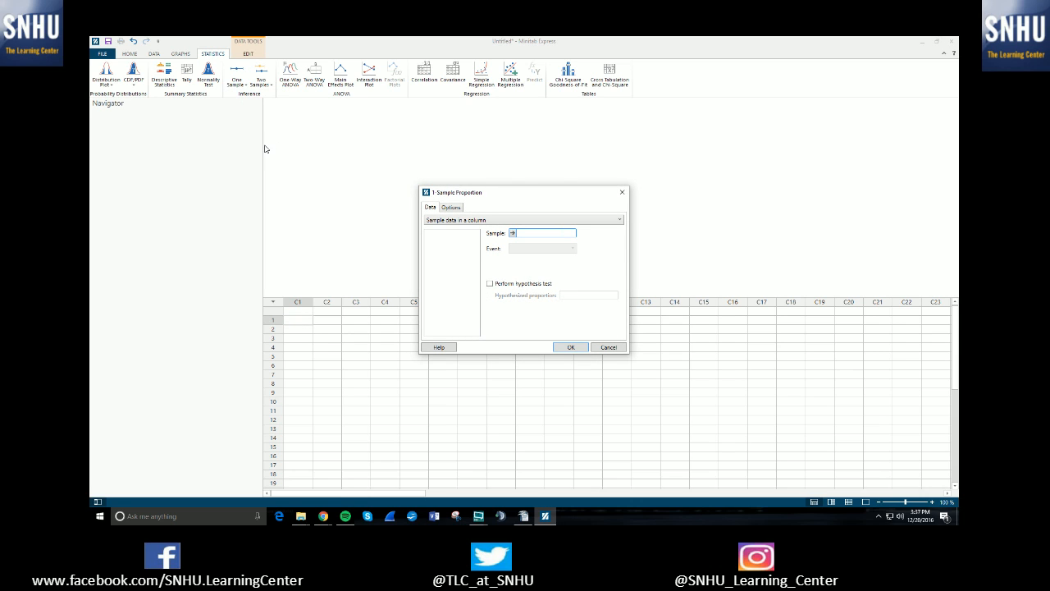
pyautogui.moveTo(511, 200)
pyautogui.mouseDown()
pyautogui.moveTo(539, 193)
pyautogui.moveTo(500, 191)
pyautogui.mouseUp()
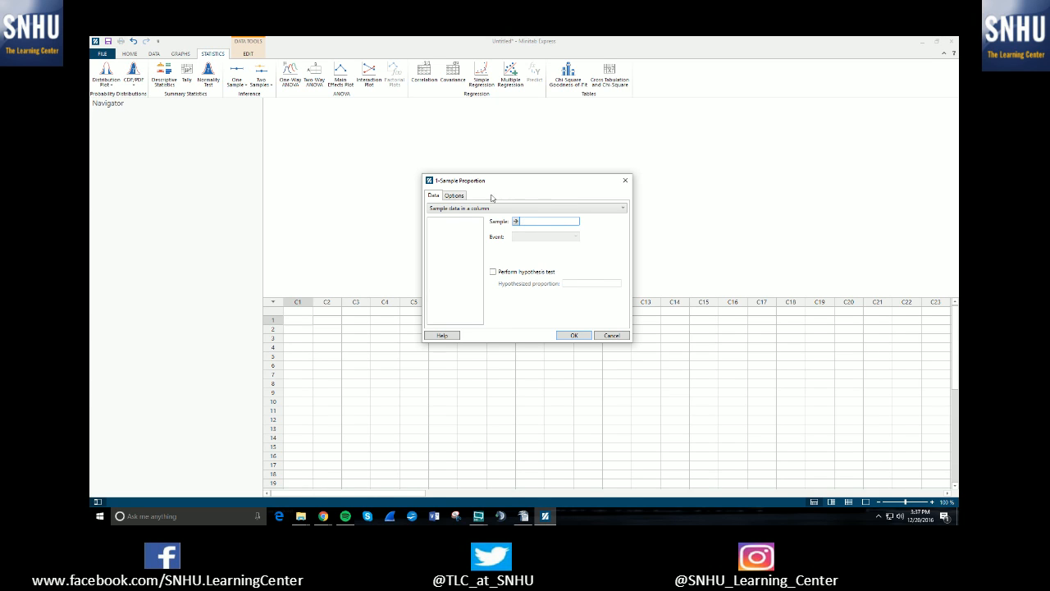
pyautogui.click(625, 181)
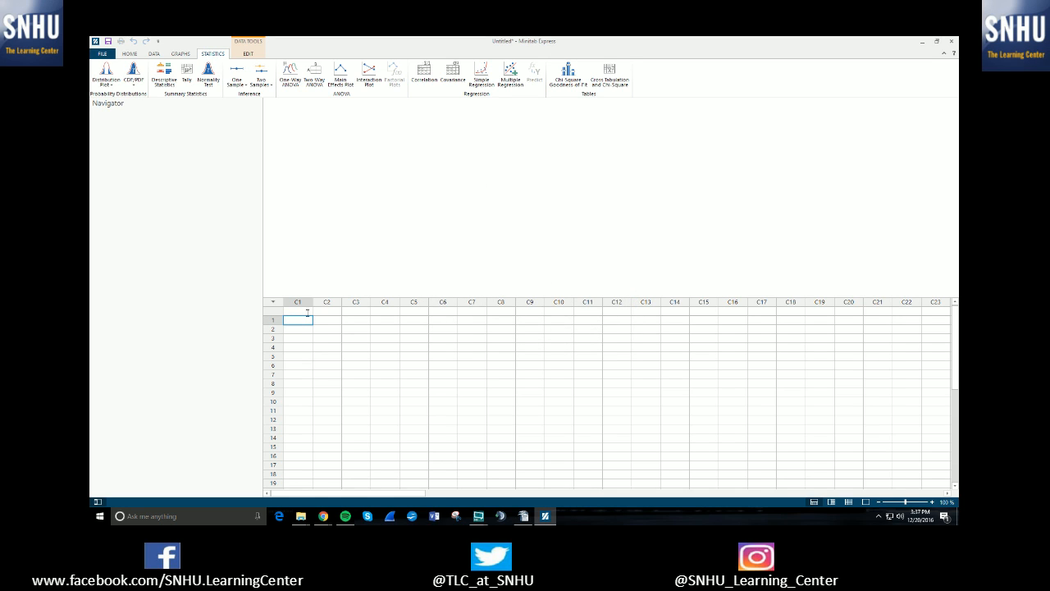
# Fill column C1 from row 1 with the values 1, 1, 1, 1, 0, 0, 0, 0, 0.
pyautogui.write('1 1 1 1 0 0 0 0 0')
pyautogui.click(308, 313)
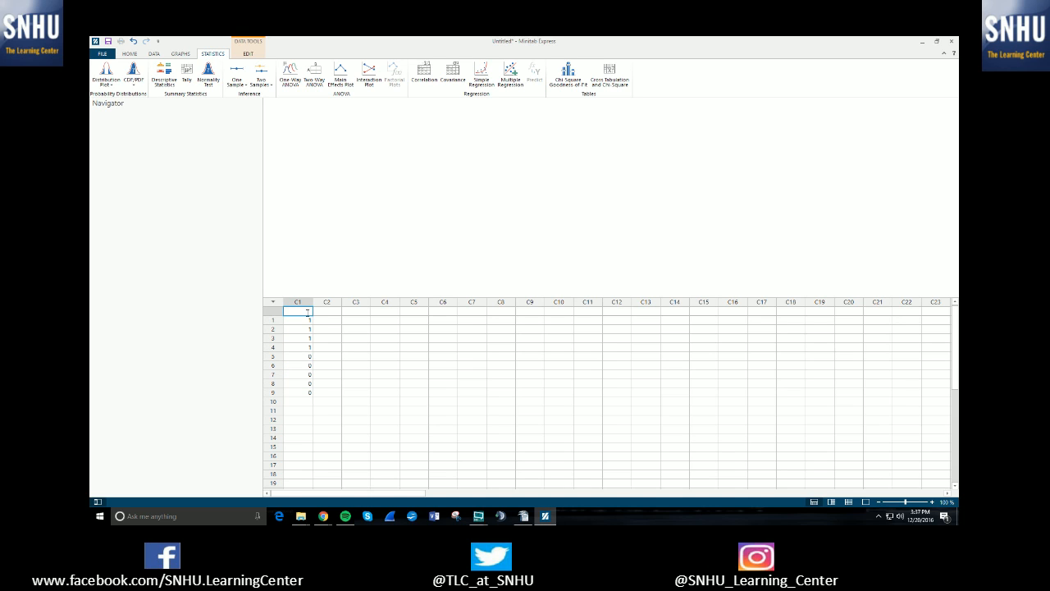
pyautogui.click(301, 322)
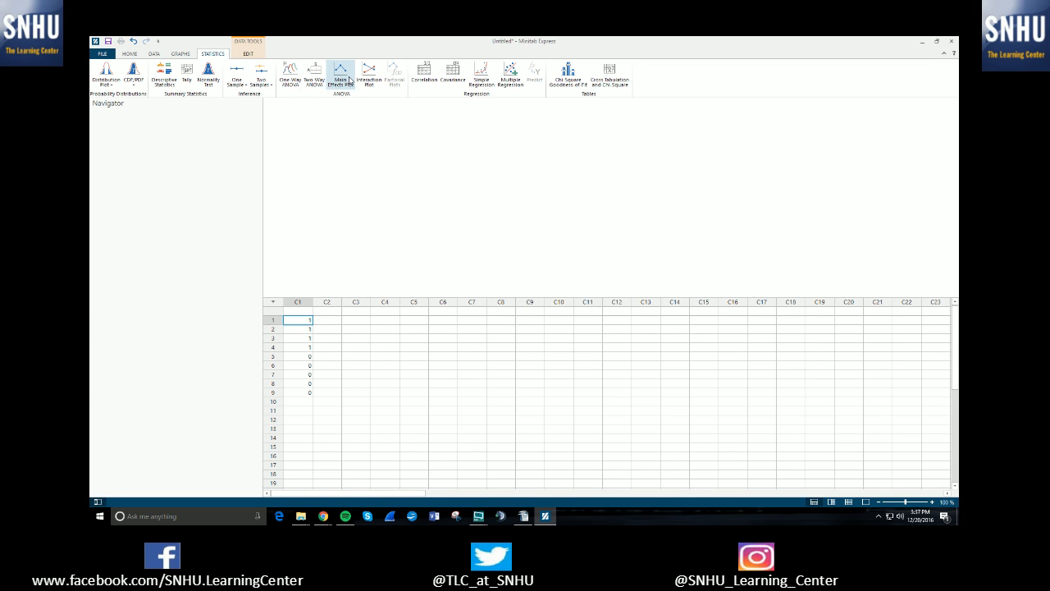
# Set up a 1-Sample Proportion test on column C1 with event 1 and a hypothesized proportion of 0.75.
pyautogui.click(237, 79)
pyautogui.click(259, 141)
pyautogui.doubleClick(444, 236)
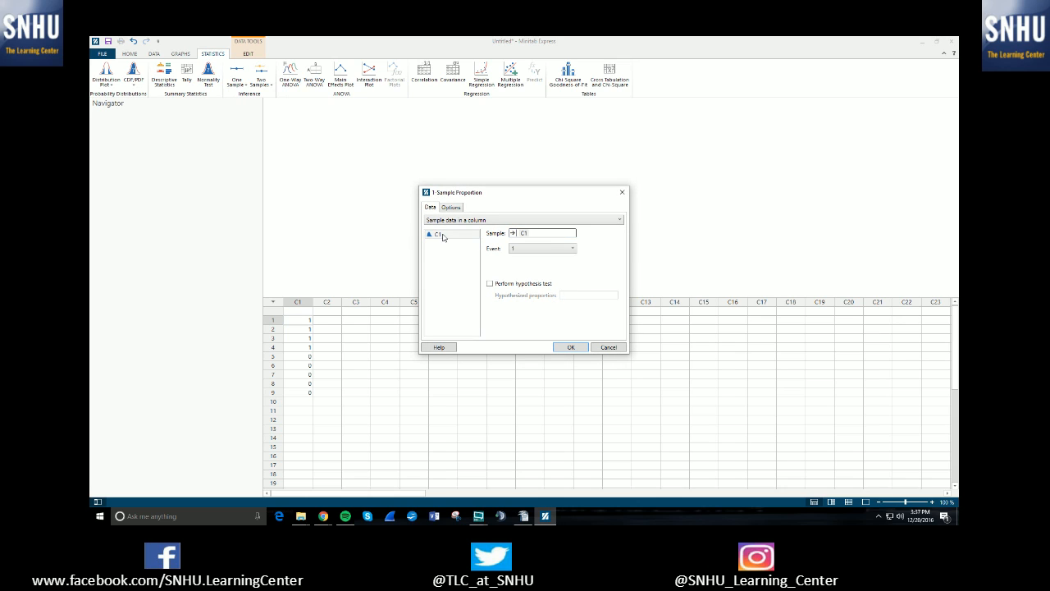
pyautogui.click(545, 248)
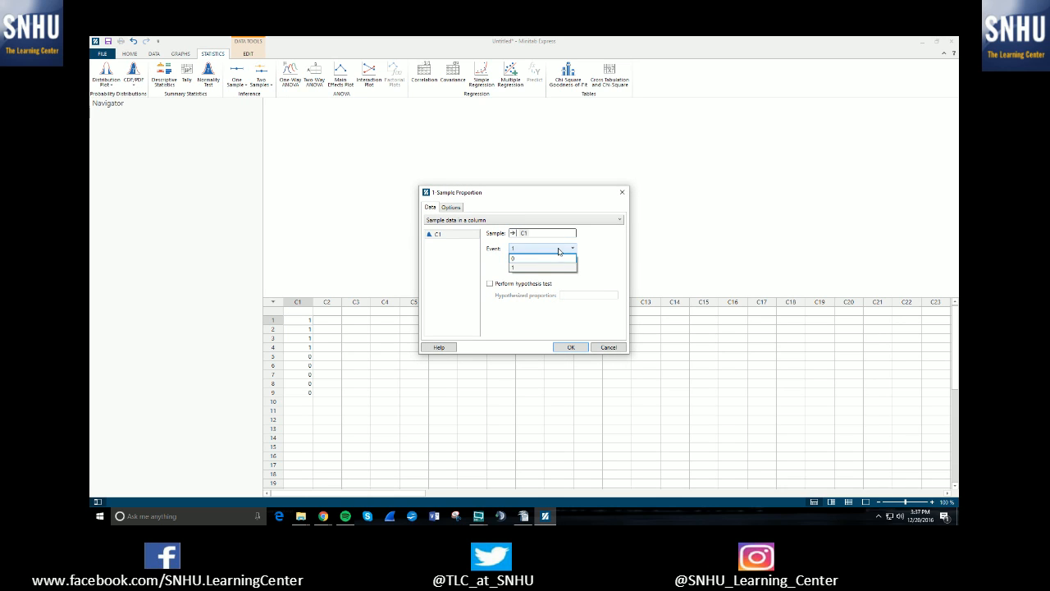
pyautogui.click(537, 266)
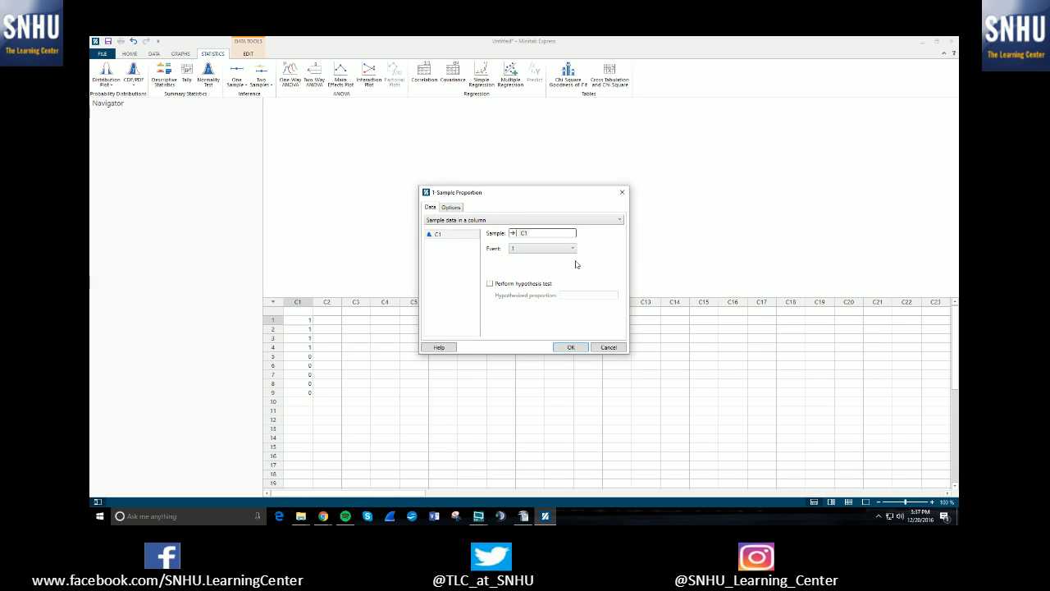
pyautogui.click(489, 284)
# Set the alternative hypothesis to Proportion > hypothesized value, keeping the 95 confidence level and the Exact method.
pyautogui.click(453, 207)
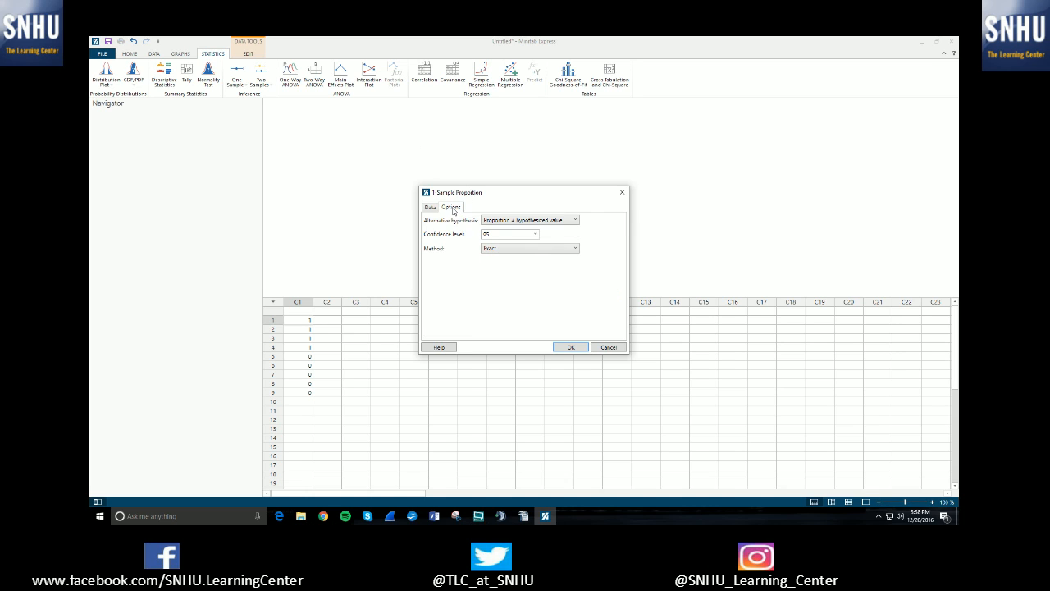
pyautogui.click(549, 223)
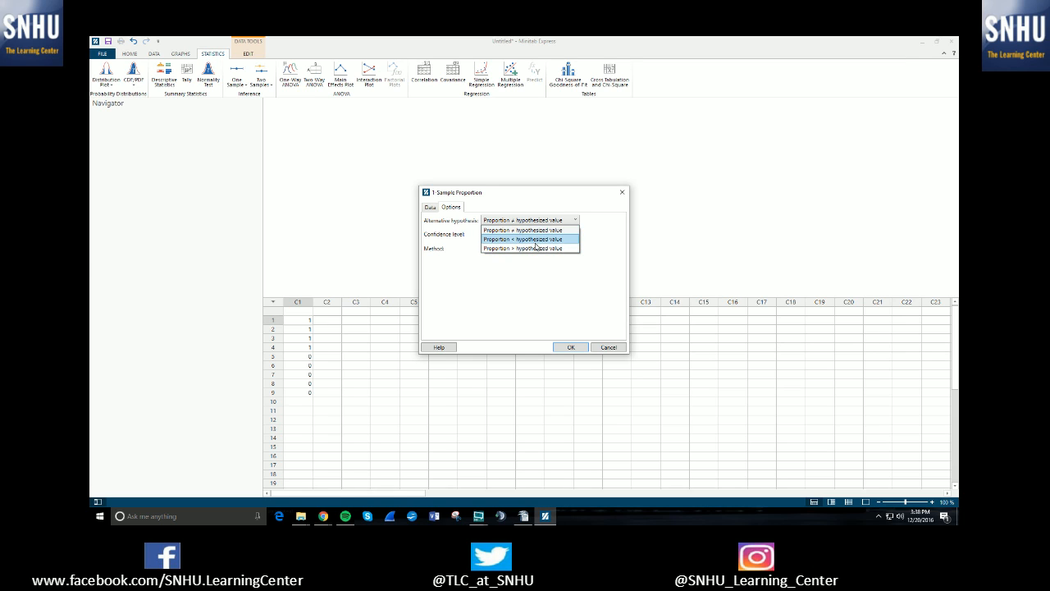
pyautogui.click(526, 248)
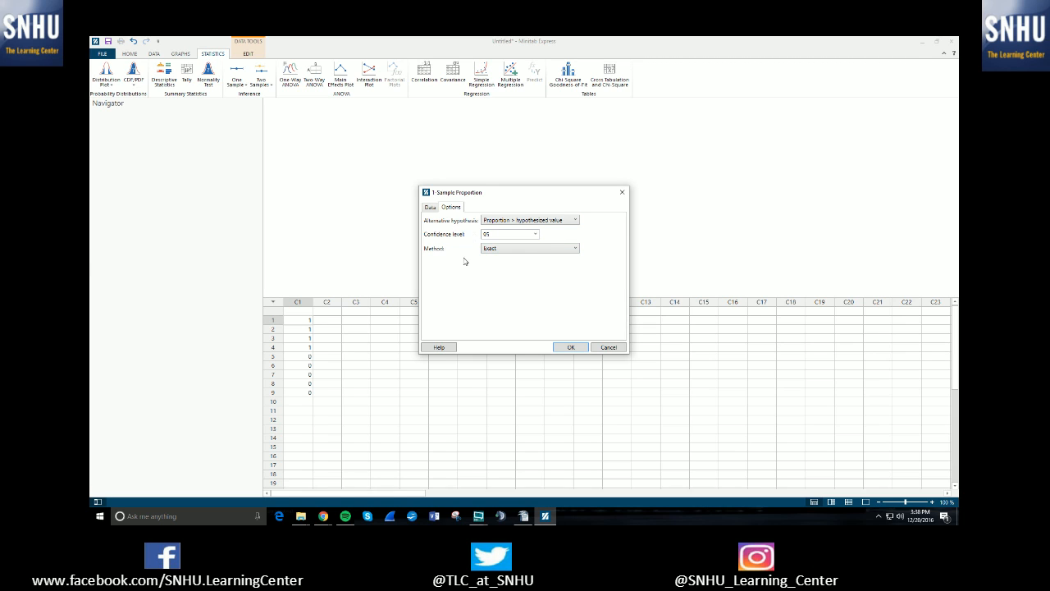
pyautogui.click(535, 234)
pyautogui.click(507, 253)
pyautogui.click(514, 247)
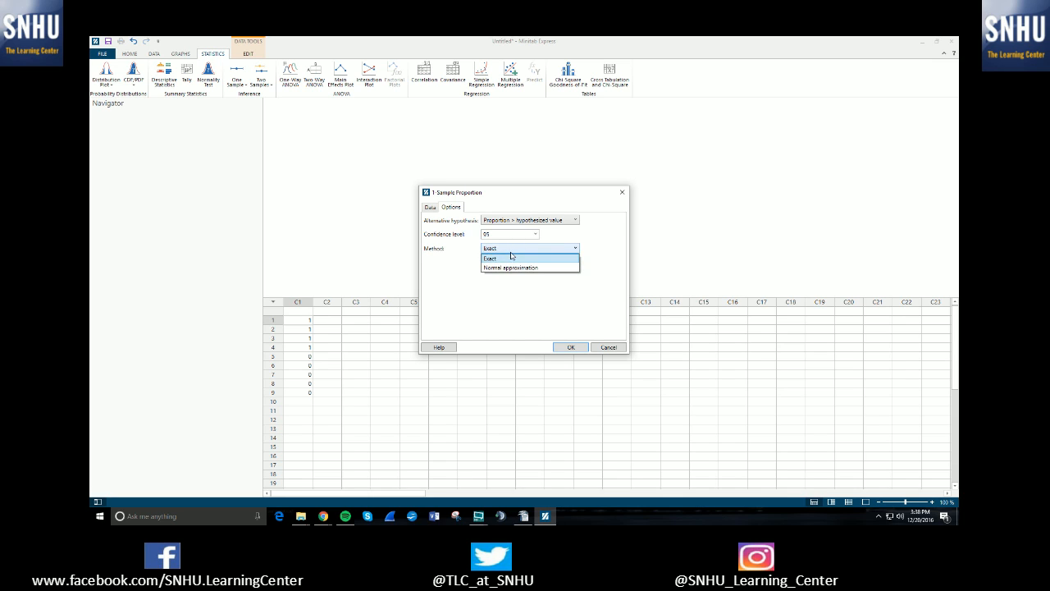
pyautogui.click(496, 256)
# Switch the proportion test to summarized data with 6 events and 10 trials, run it and select the Test results.
pyautogui.click(437, 208)
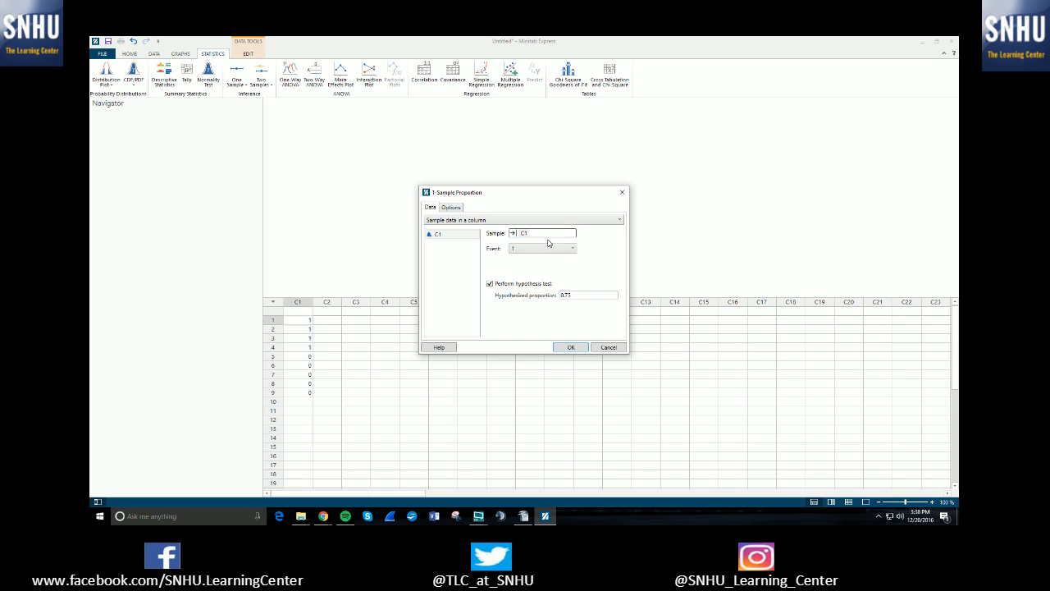
pyautogui.click(463, 223)
pyautogui.click(463, 230)
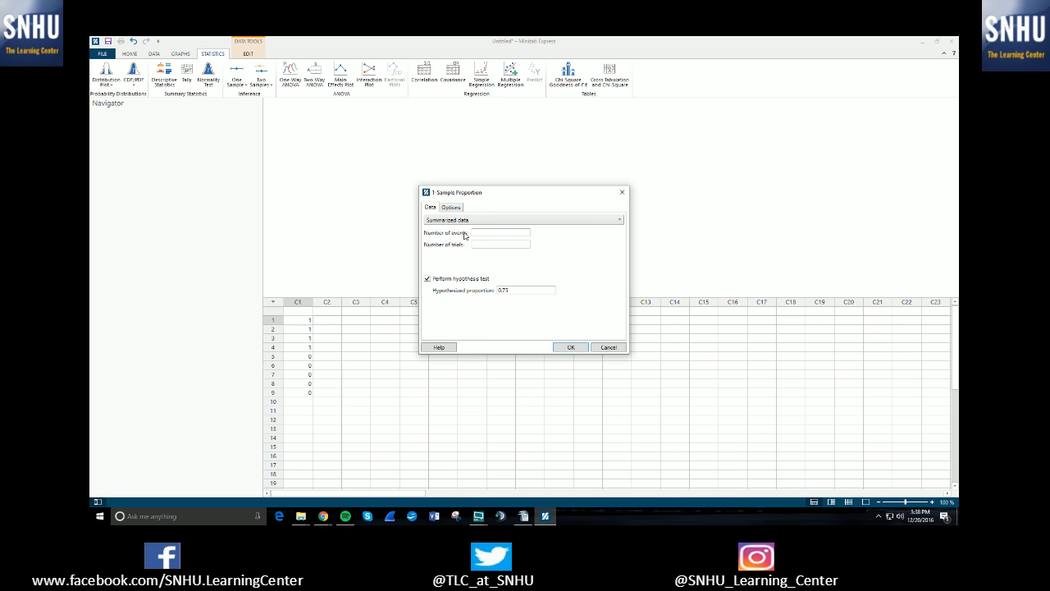
pyautogui.click(480, 232)
pyautogui.write('10')
pyautogui.press('Tab')
pyautogui.click(480, 234)
pyautogui.click(489, 245)
pyautogui.write('10')
pyautogui.click(500, 233)
pyautogui.click(568, 348)
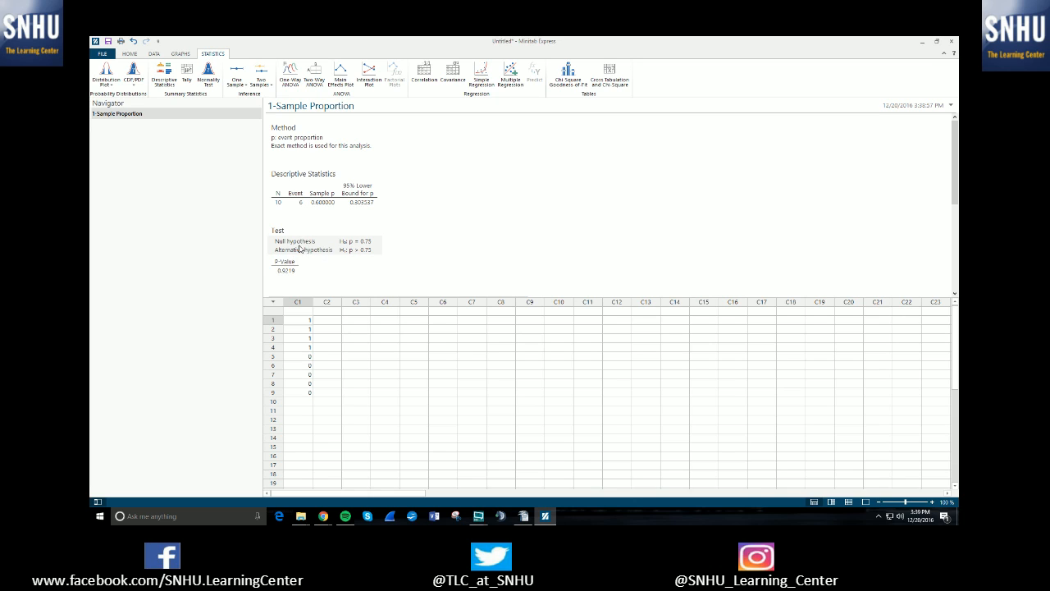
pyautogui.click(286, 271)
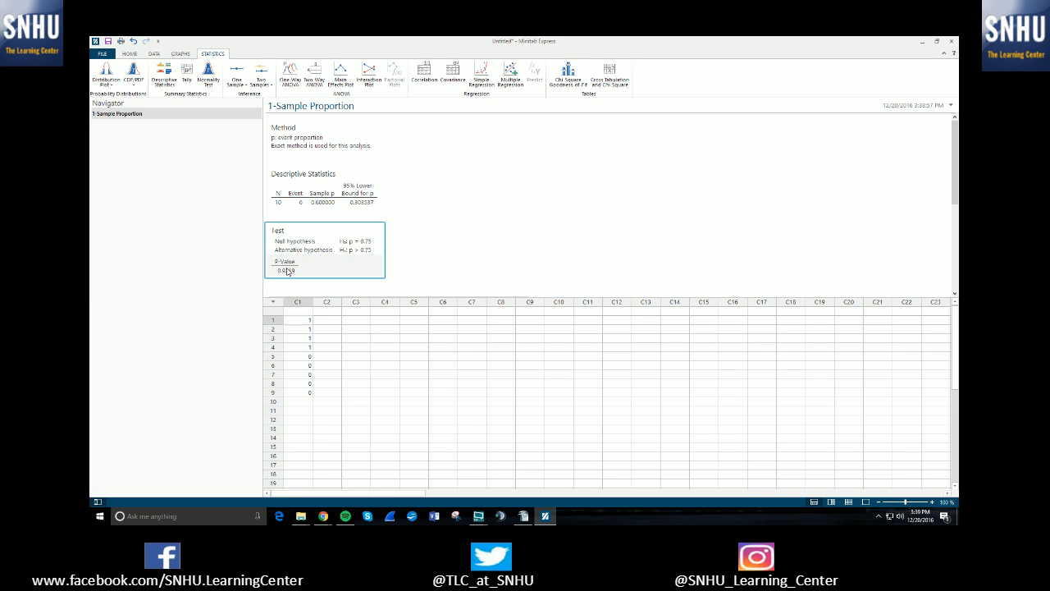